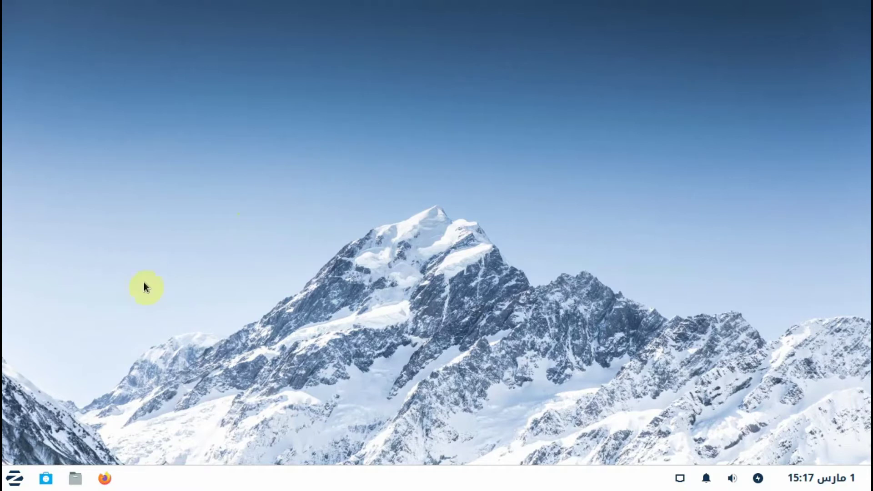
Step: Launch Kazam to look at its main window, and close it
{"action": "left_click", "coordinate": [14, 479]}
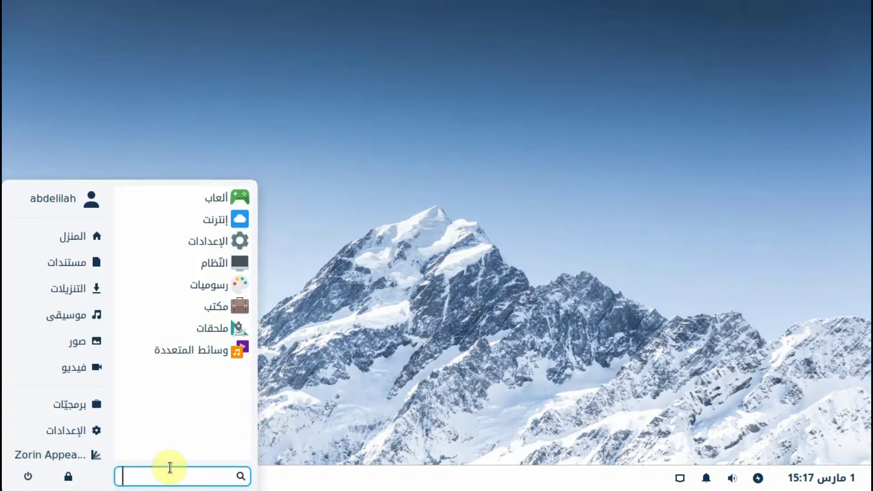
{"action": "type", "text": "kaza"}
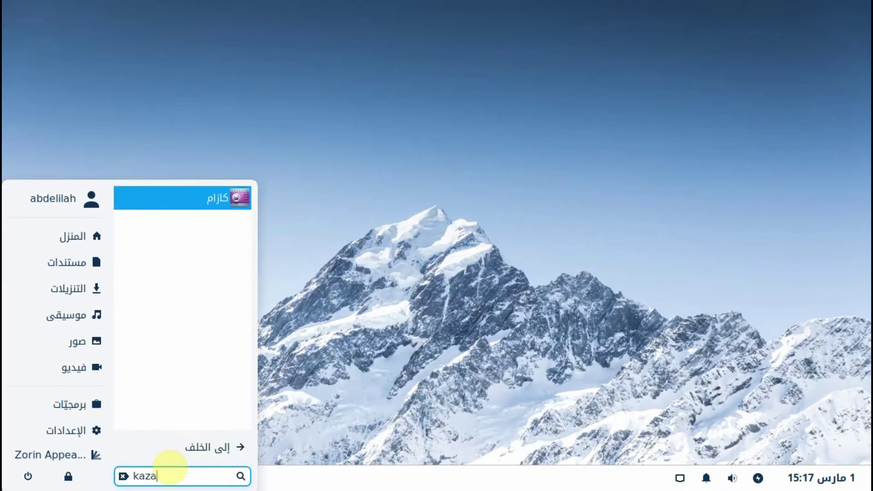
{"action": "key", "text": "Return"}
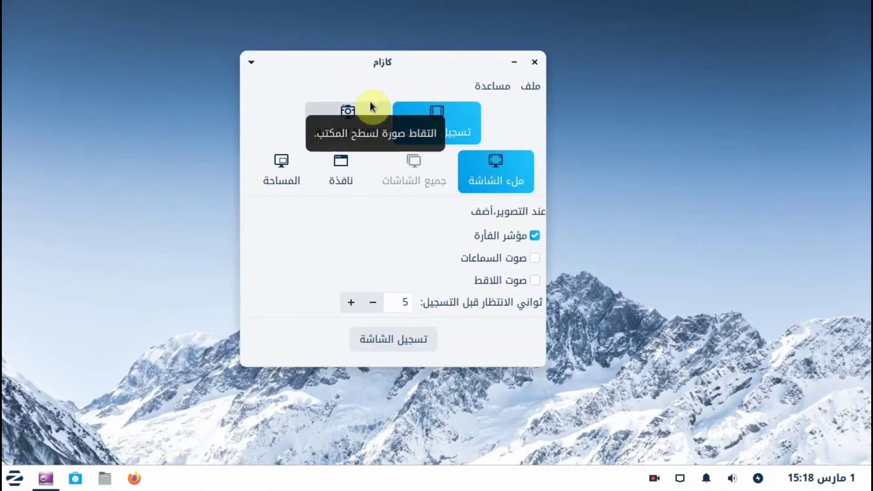
{"action": "left_click", "coordinate": [532, 62]}
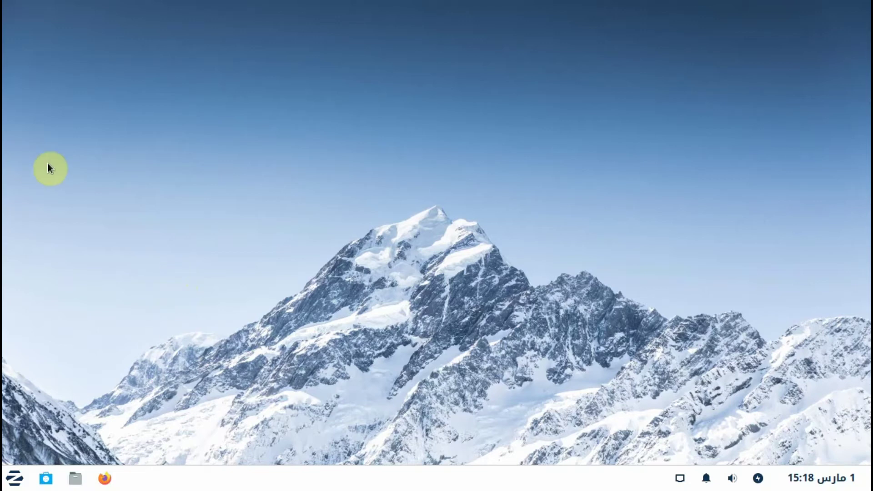
Step: Open the Xfce terminal and move its window nearer the middle of the desktop
{"action": "left_click", "coordinate": [19, 475]}
{"action": "type", "text": "t"}
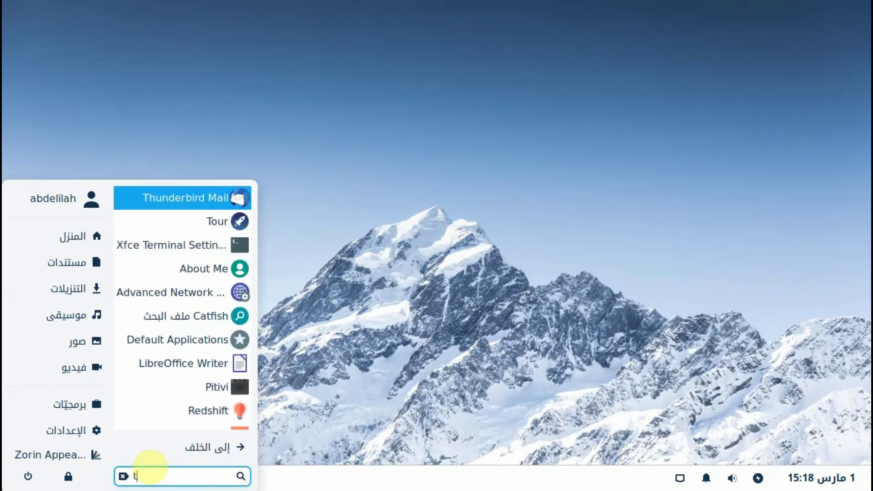
{"action": "type", "text": "er"}
{"action": "scroll", "coordinate": [200, 363], "scroll_direction": "down", "scroll_amount": 3}
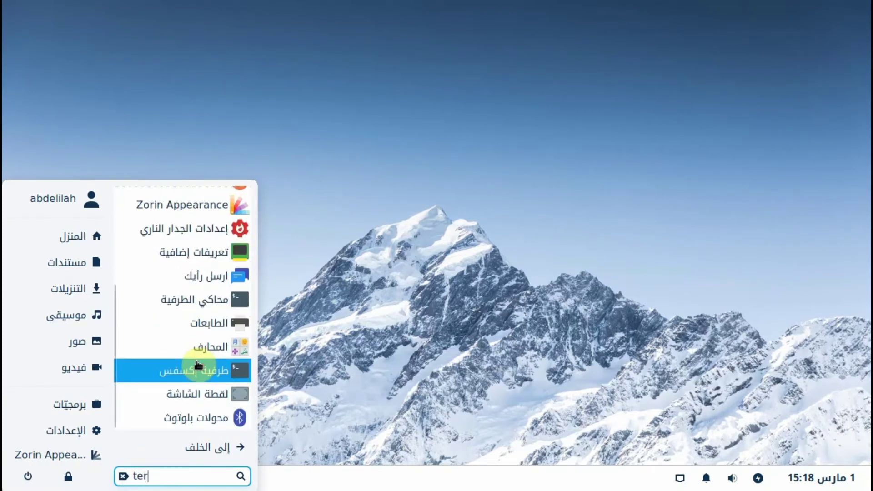
{"action": "left_click", "coordinate": [198, 364]}
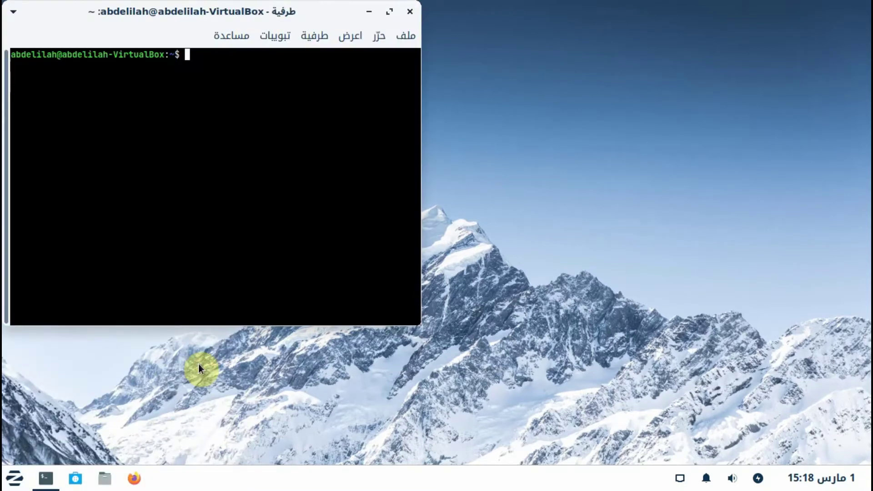
{"action": "left_click_drag", "start_coordinate": [237, 12], "coordinate": [359, 103]}
{"action": "left_click", "coordinate": [326, 146]}
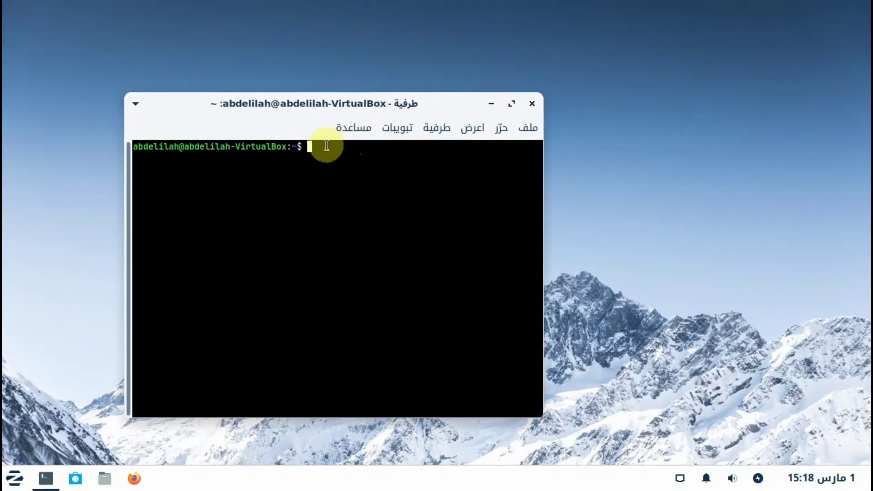
Step: Run "sudo apt install kazam", authorize it with the account password, and close the terminal
{"action": "type", "text": "sudo apt install kazam"}
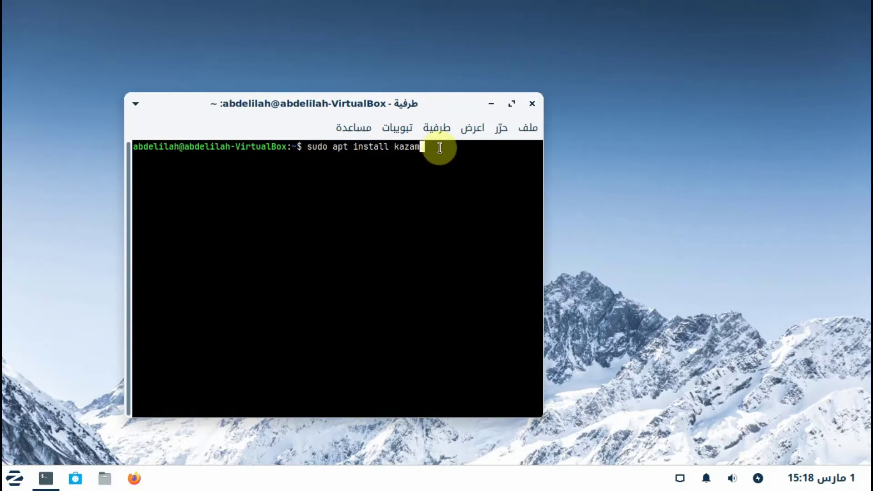
{"action": "key", "text": "Return"}
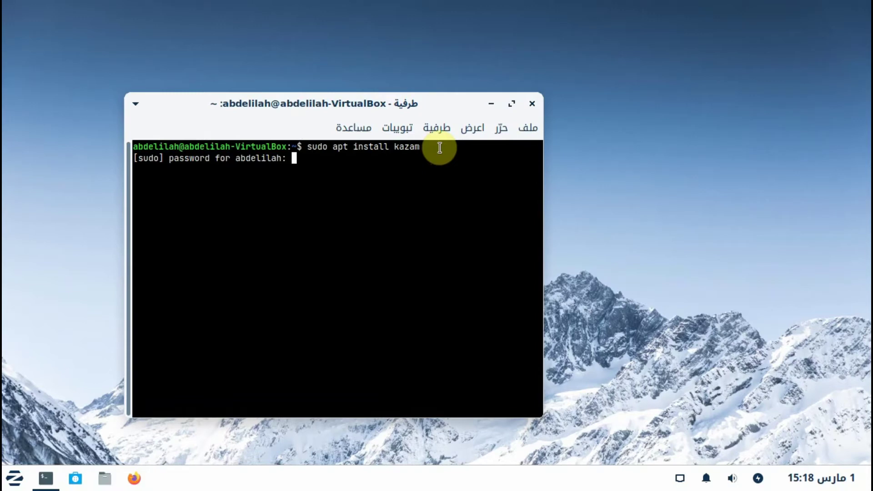
{"action": "type", "text": "******"}
{"action": "key", "text": "Return"}
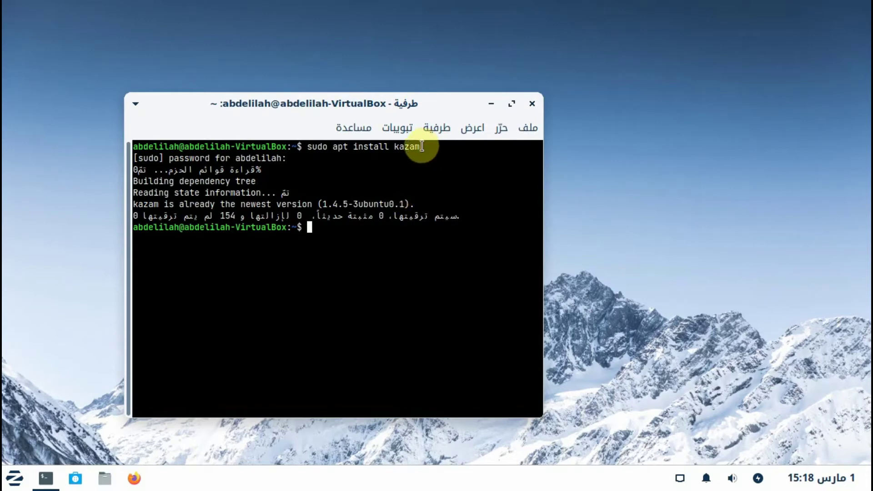
{"action": "left_click", "coordinate": [533, 104]}
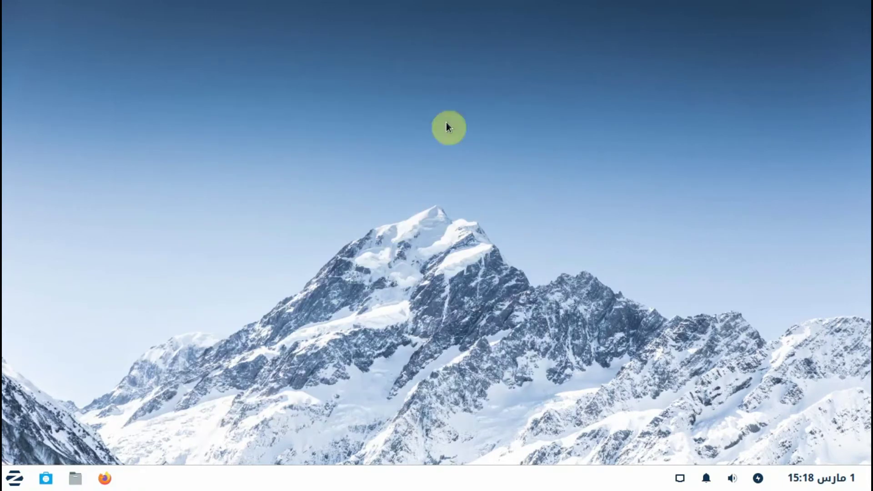
Step: Launch Kazam and open its preferences
{"action": "left_click", "coordinate": [12, 477]}
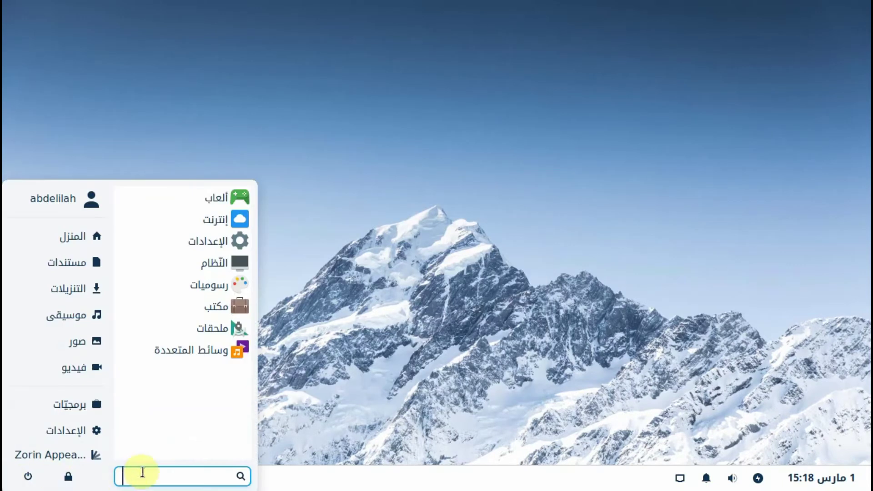
{"action": "type", "text": "kaza"}
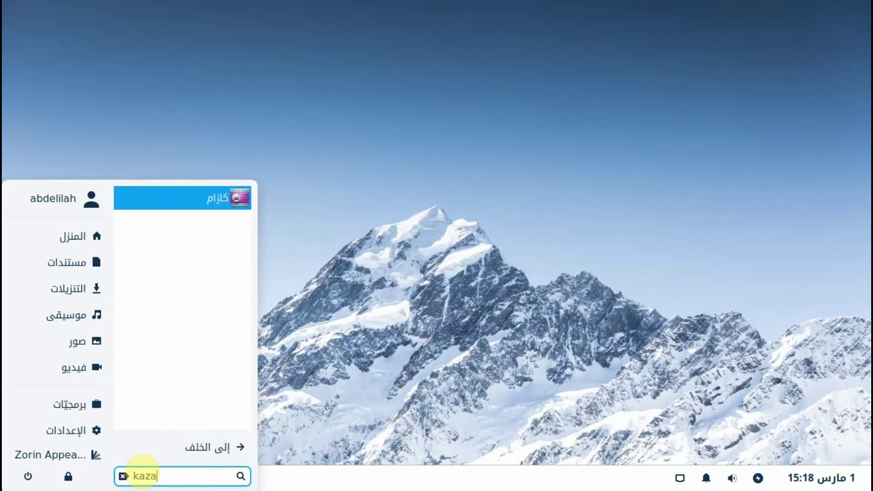
{"action": "key", "text": "Return"}
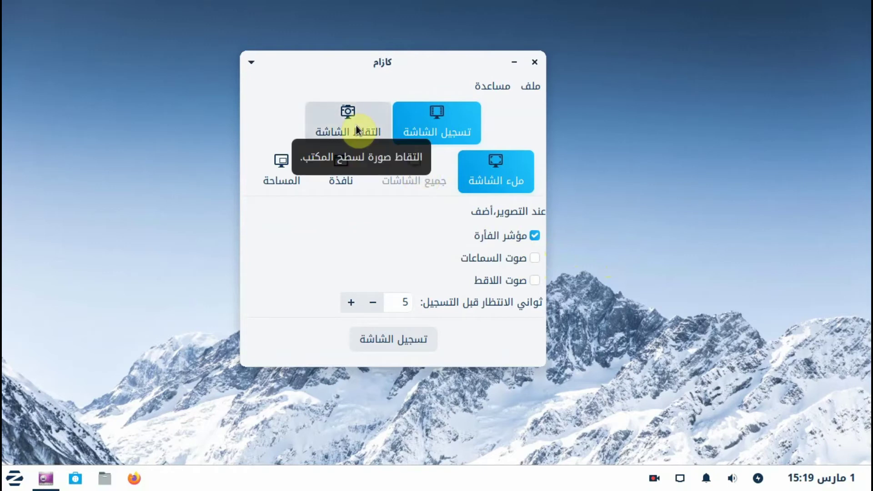
{"action": "left_click", "coordinate": [536, 88]}
{"action": "left_click", "coordinate": [527, 109]}
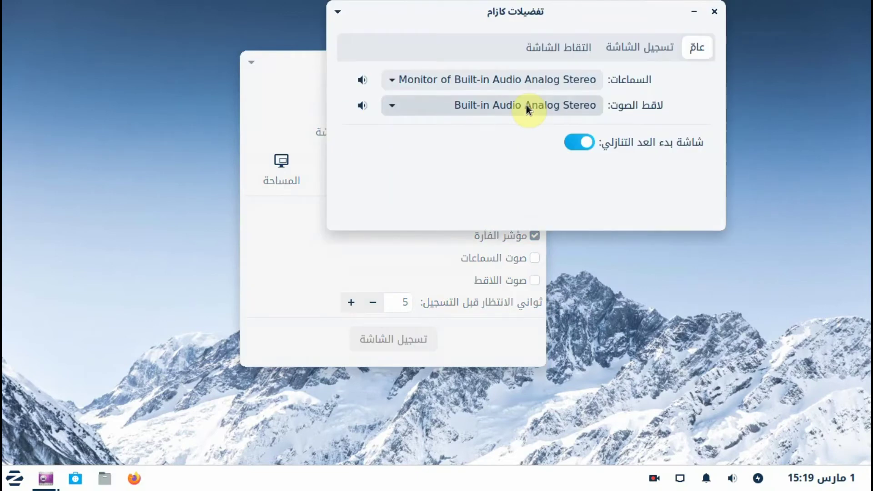
Step: Set the screen recording preferences to the H264 (MP4) format with automatic file saving enabled, and close the preferences
{"action": "left_click", "coordinate": [635, 52]}
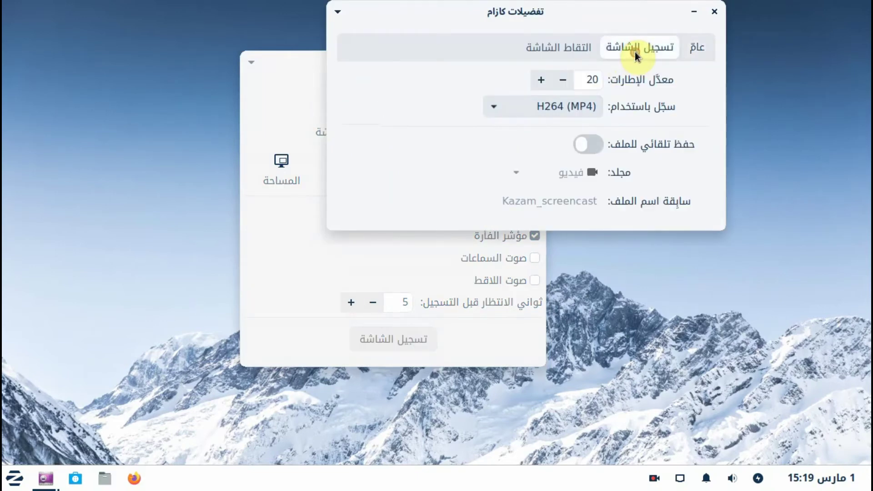
{"action": "left_click", "coordinate": [543, 108]}
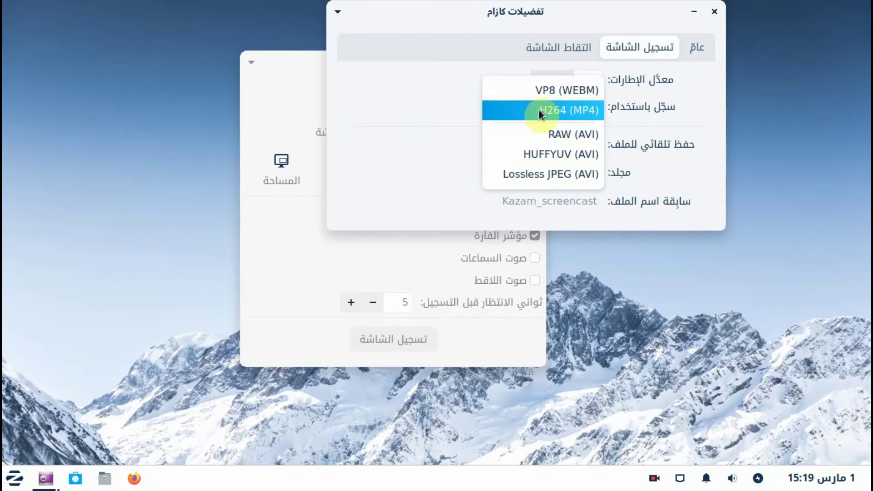
{"action": "left_click", "coordinate": [539, 110]}
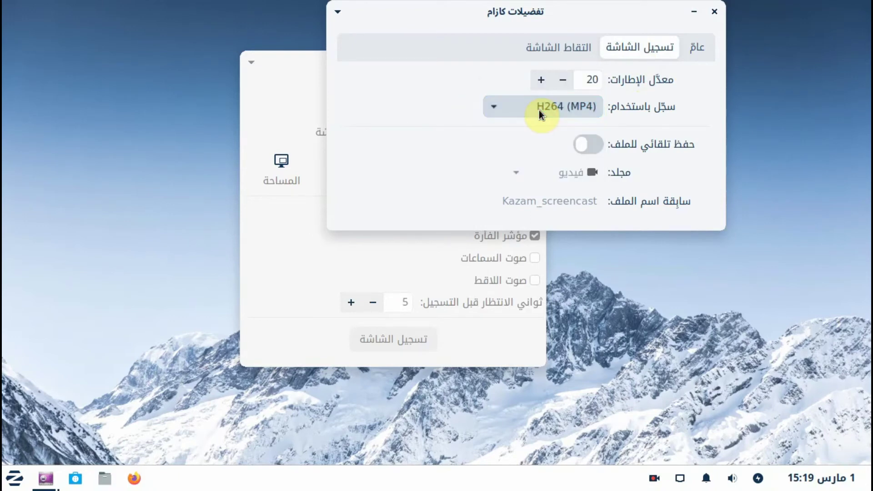
{"action": "left_click", "coordinate": [588, 145]}
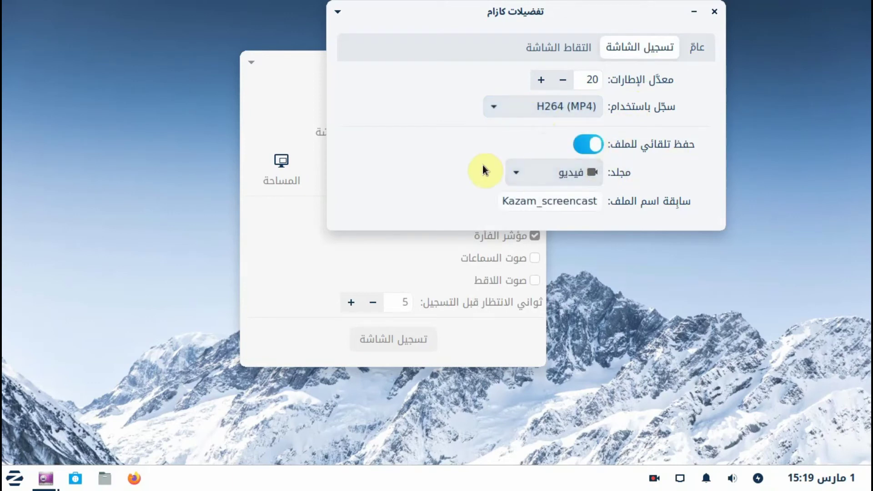
{"action": "left_click", "coordinate": [592, 148]}
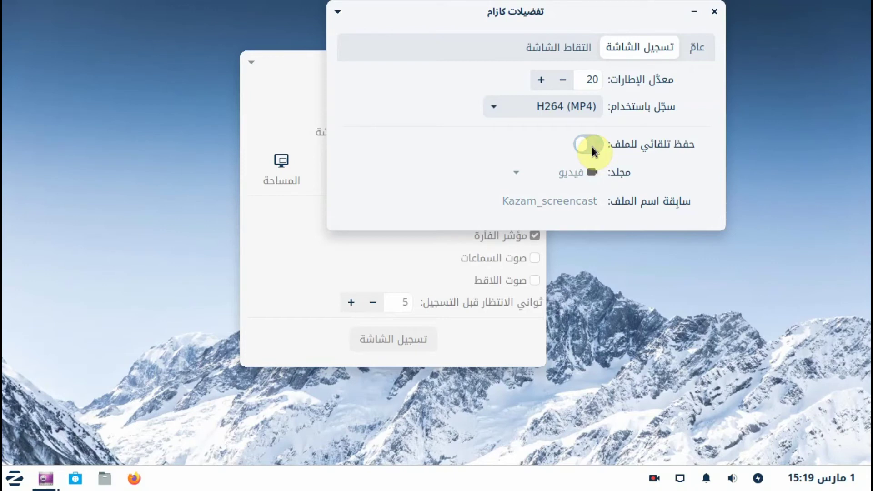
{"action": "left_click", "coordinate": [592, 148]}
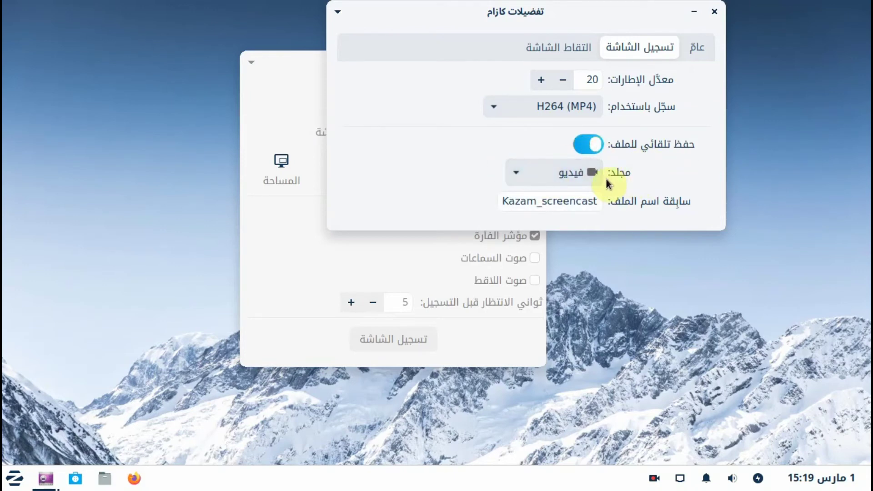
{"action": "left_click", "coordinate": [715, 12]}
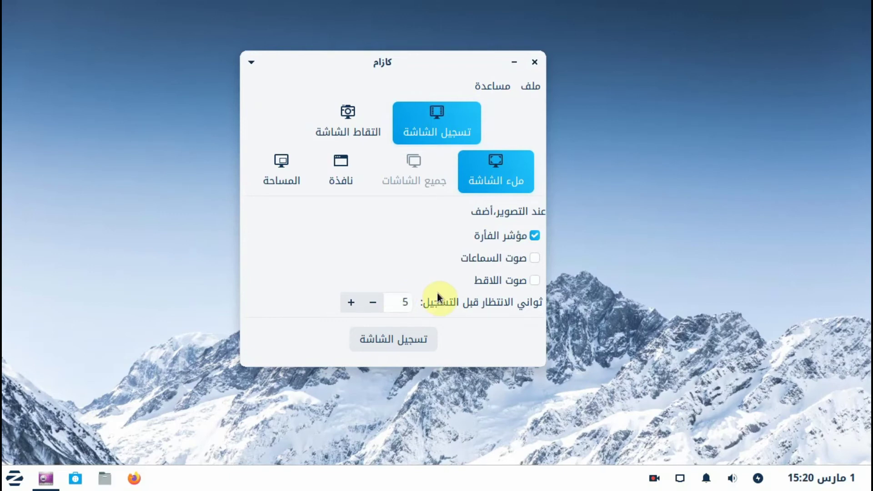
Step: Record the full screen while opening and closing the file manager and the system settings, and finish the recording
{"action": "left_click", "coordinate": [412, 345]}
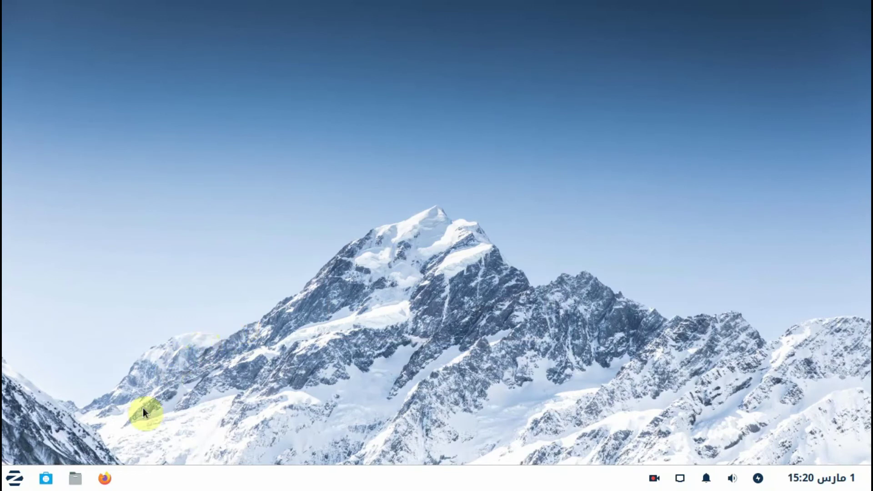
{"action": "left_click", "coordinate": [73, 479]}
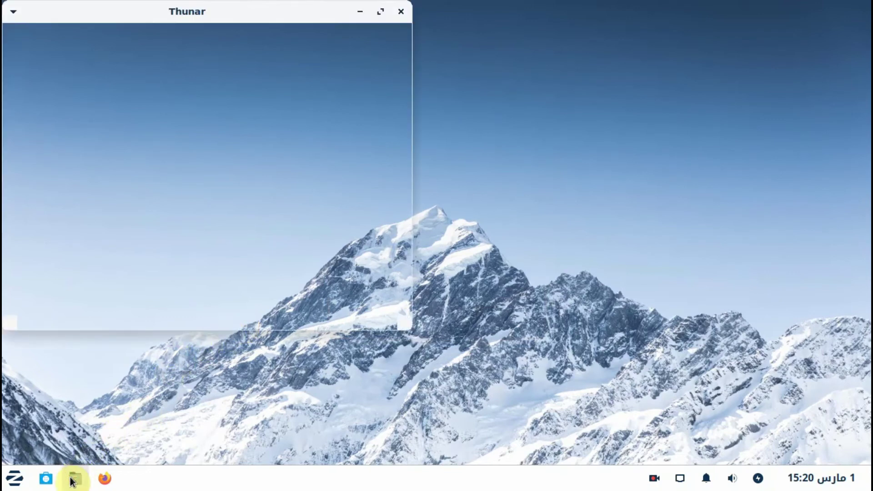
{"action": "left_click", "coordinate": [18, 479]}
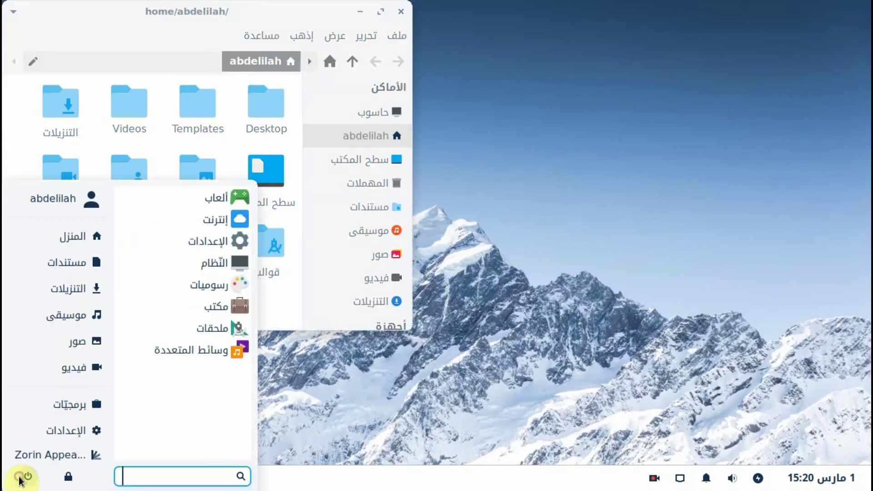
{"action": "left_click", "coordinate": [81, 429]}
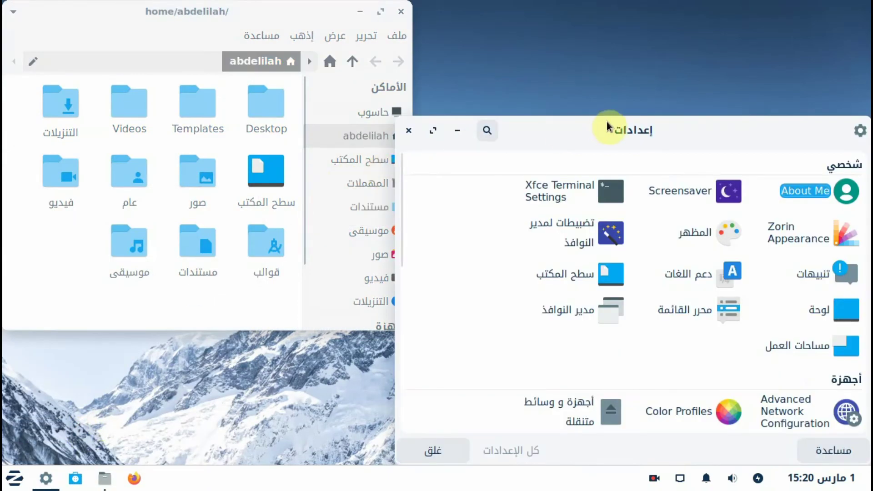
{"action": "left_click_drag", "start_coordinate": [608, 127], "coordinate": [552, 97]}
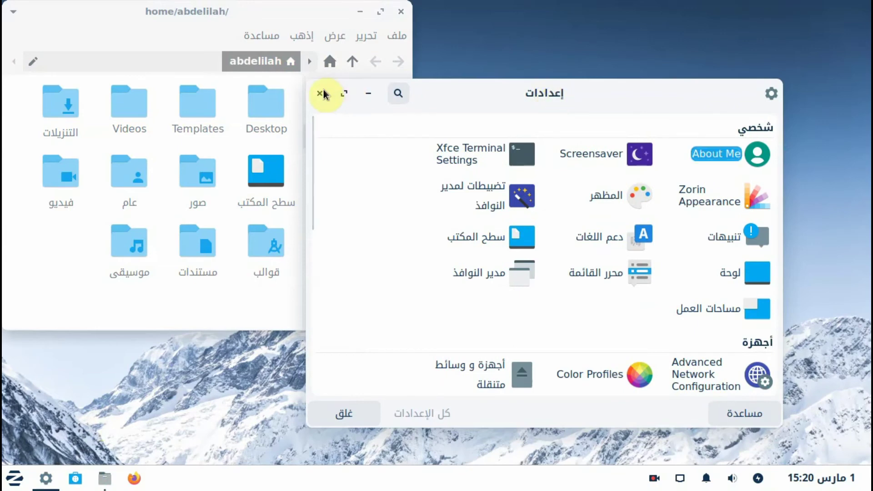
{"action": "left_click", "coordinate": [321, 93]}
{"action": "left_click", "coordinate": [401, 14]}
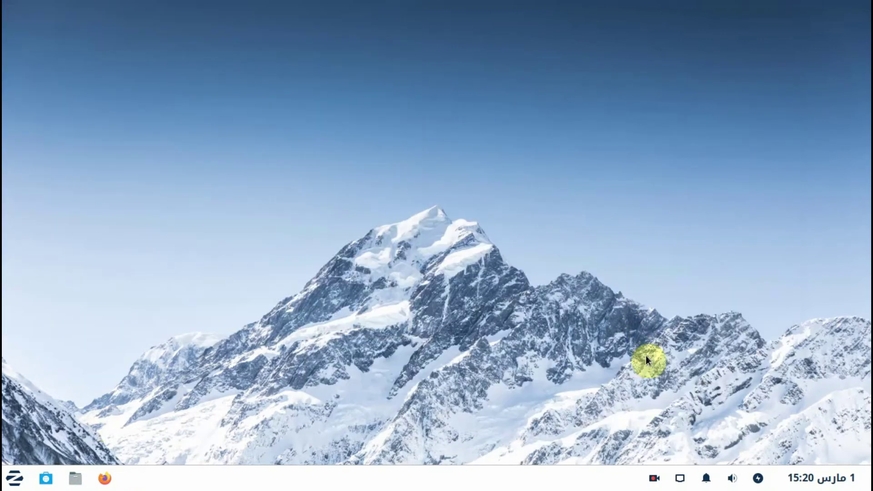
{"action": "left_click", "coordinate": [657, 475]}
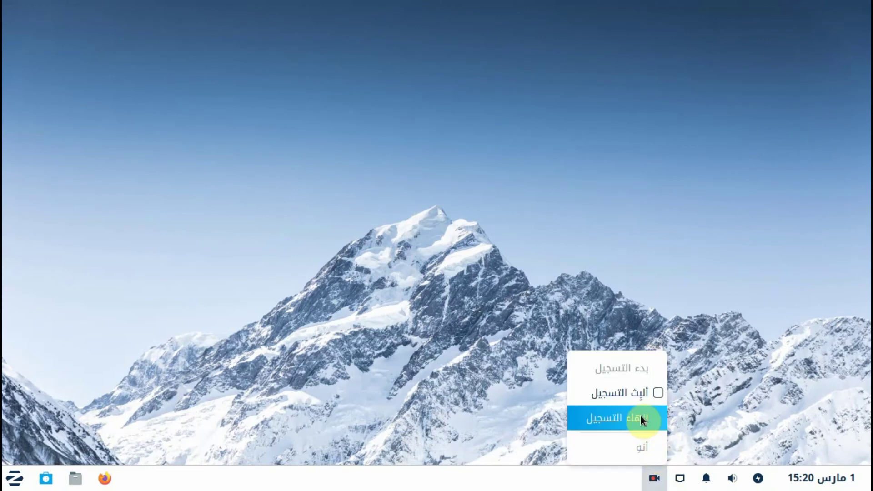
{"action": "left_click", "coordinate": [641, 415]}
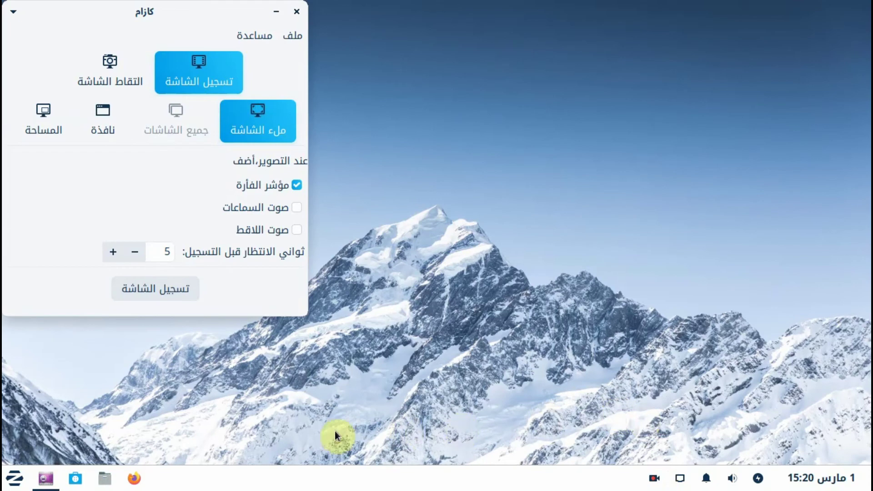
Step: Open the فيديو folder in the file manager and play Kazam_screencast_00000.mp4
{"action": "left_click", "coordinate": [105, 478]}
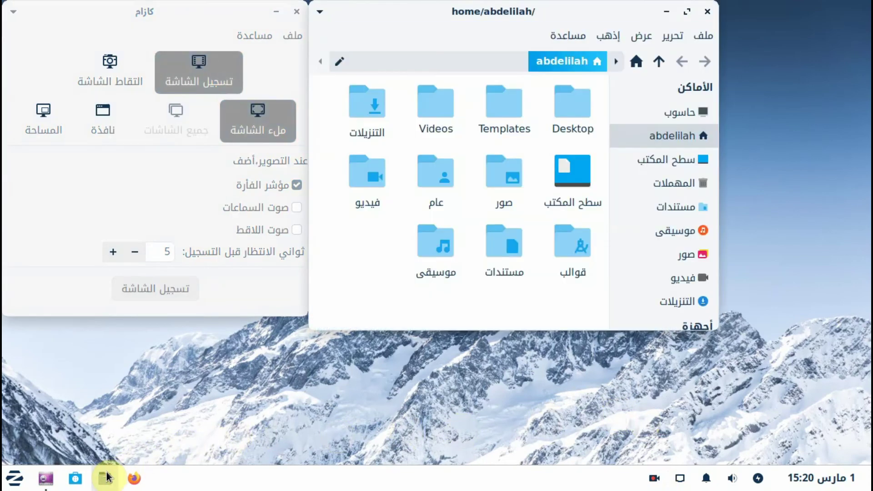
{"action": "left_click", "coordinate": [689, 276]}
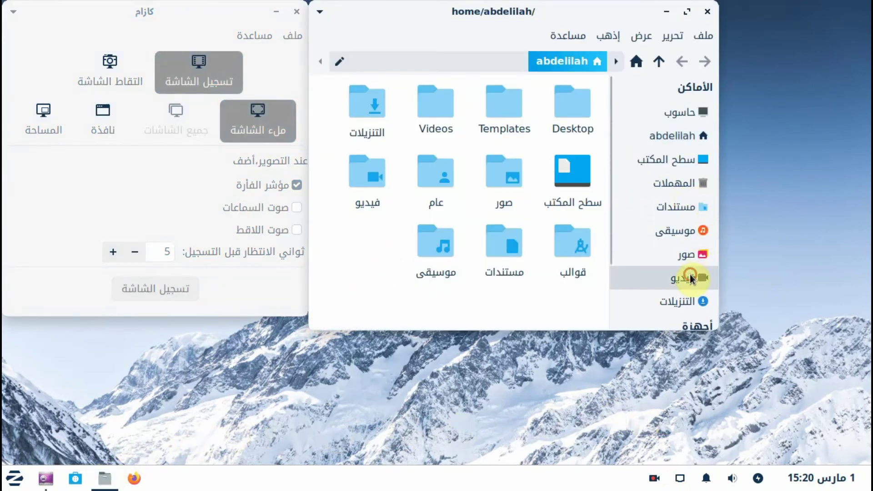
{"action": "left_click", "coordinate": [566, 112]}
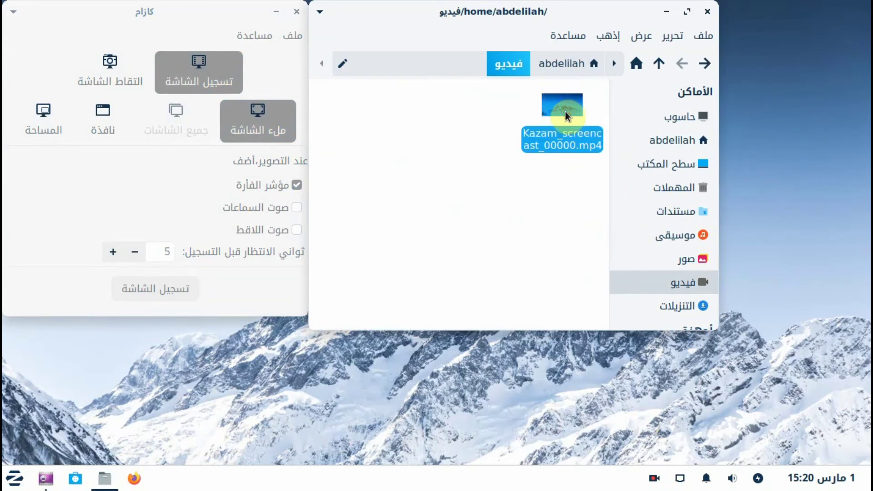
{"action": "double_click", "coordinate": [565, 115]}
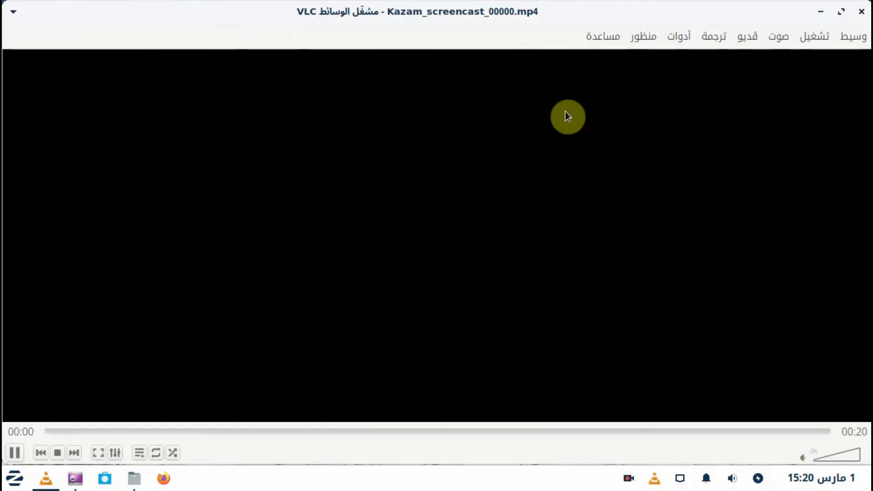